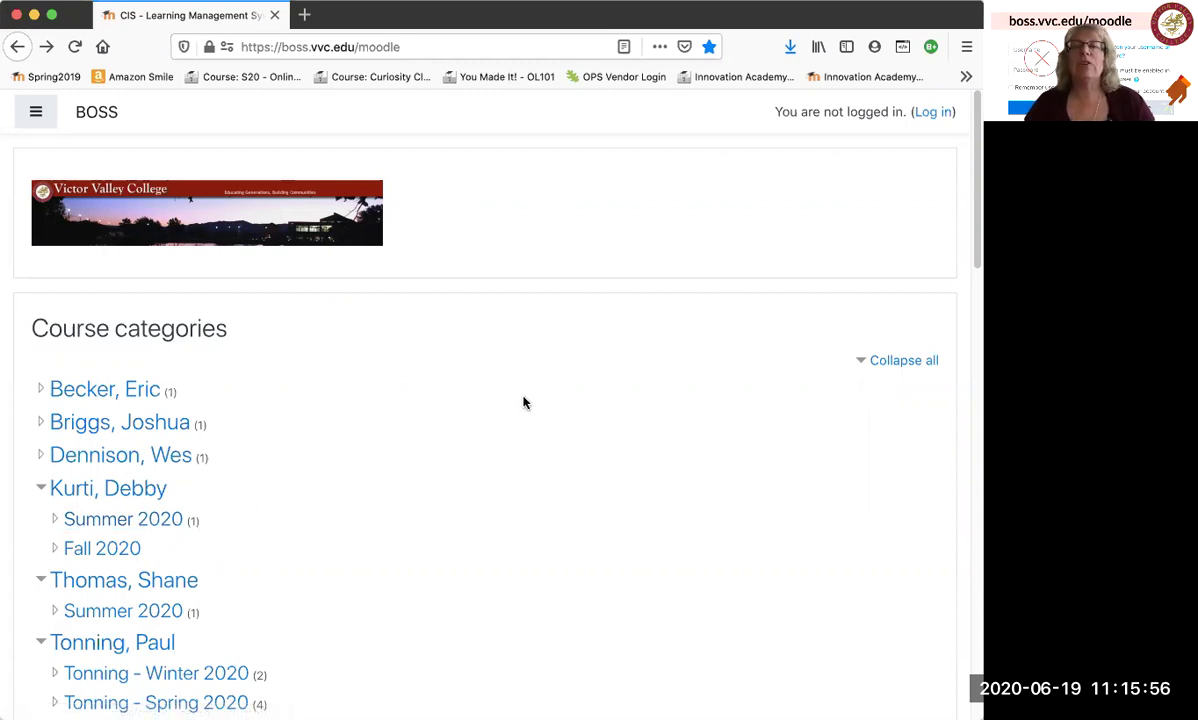
Go to the BOSS Moodle login page and dismiss the browser's saved-login suggestions.
{"action": "left_click", "coordinate": [933, 115]}
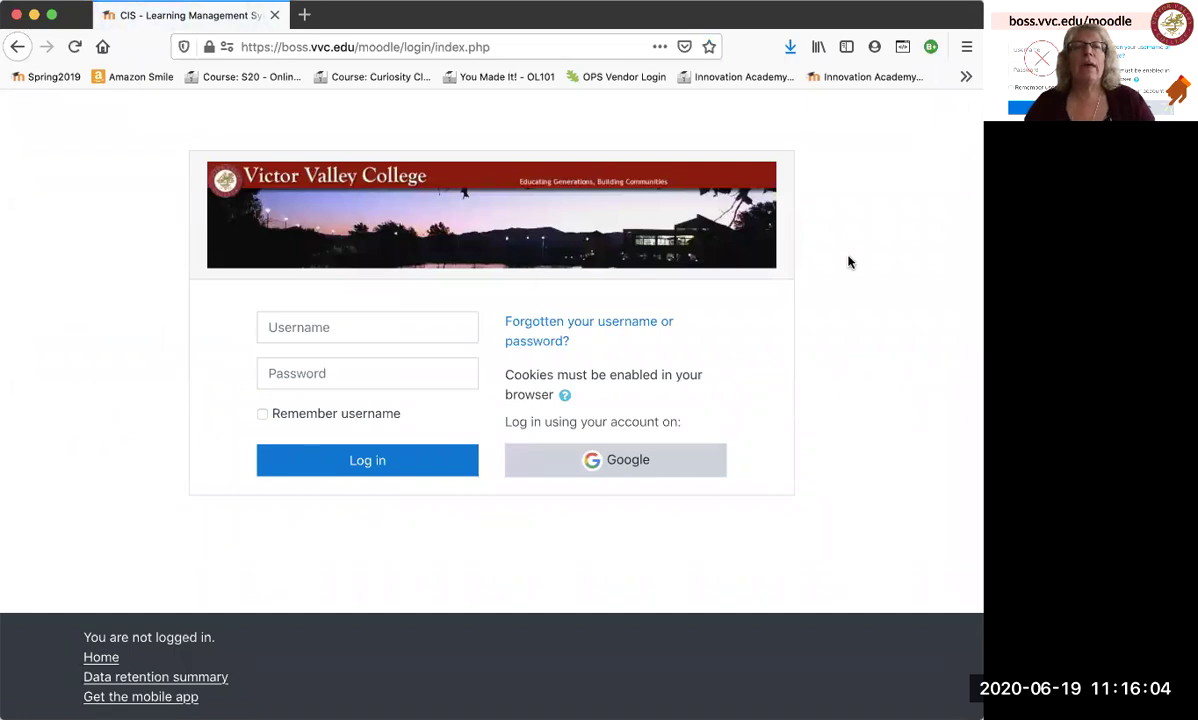
{"action": "left_click", "coordinate": [414, 324]}
{"action": "left_click", "coordinate": [219, 409]}
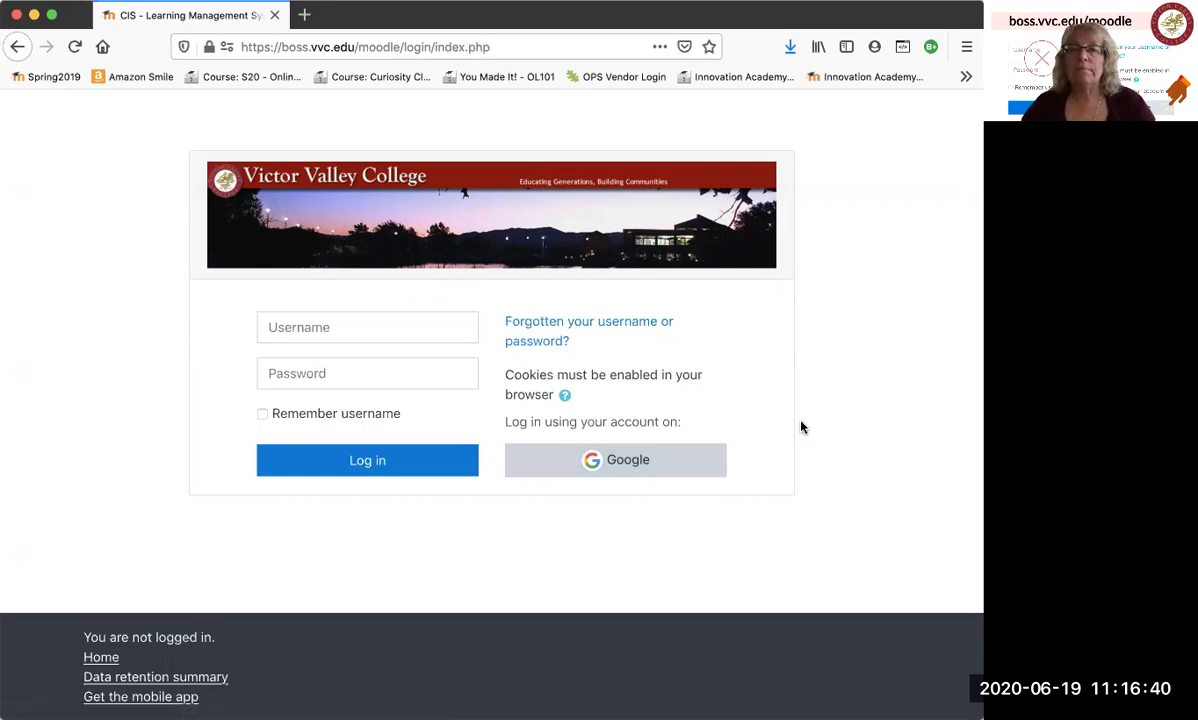
Sign in through Google with the student account and its password, saving the login in Firefox.
{"action": "left_click", "coordinate": [642, 470]}
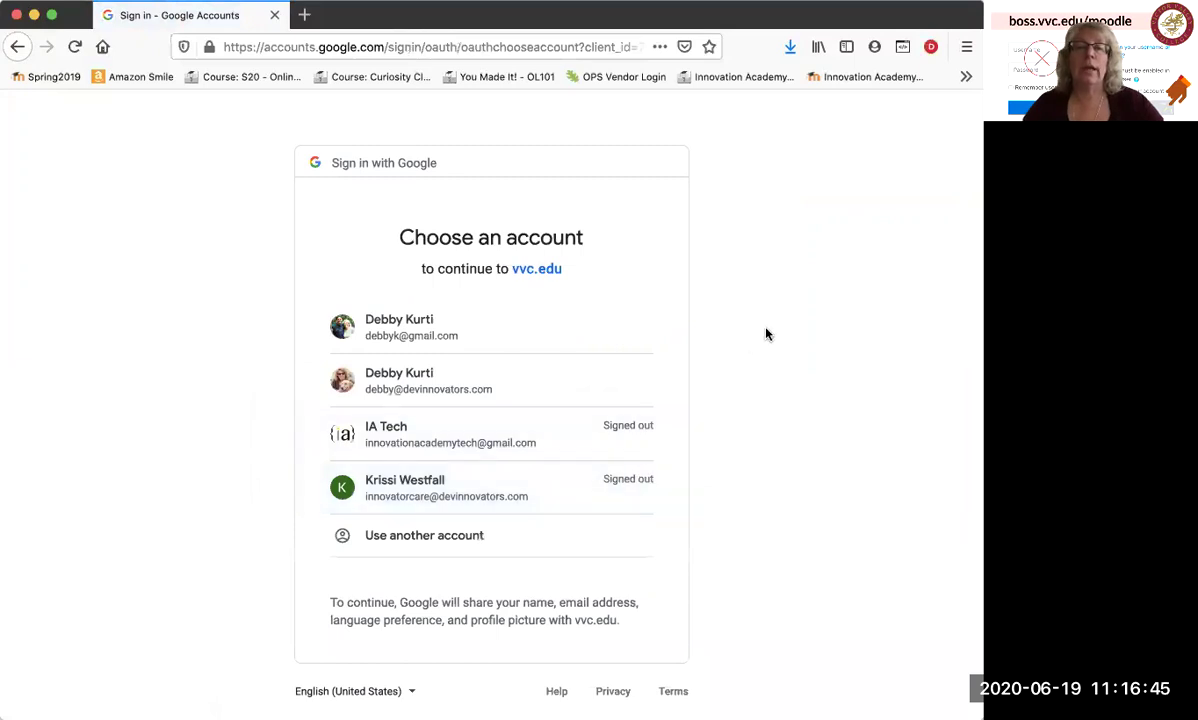
{"action": "left_click", "coordinate": [415, 443]}
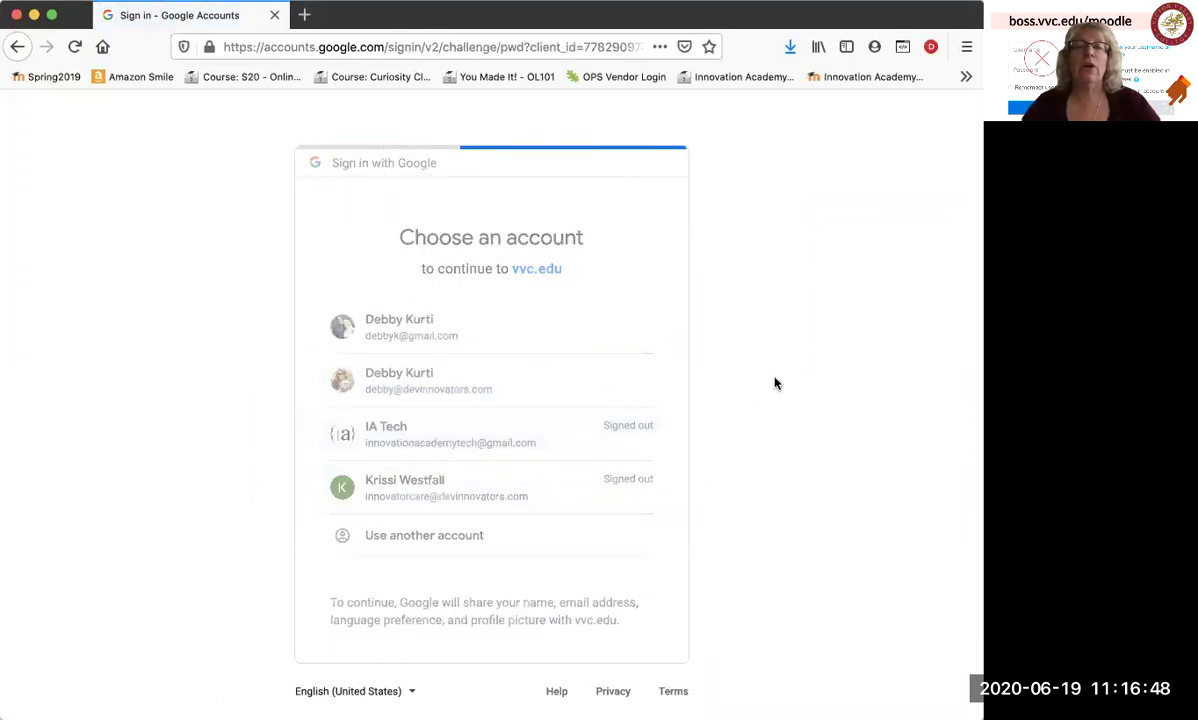
{"action": "left_click", "coordinate": [552, 399]}
{"action": "type", "text": "*****************"}
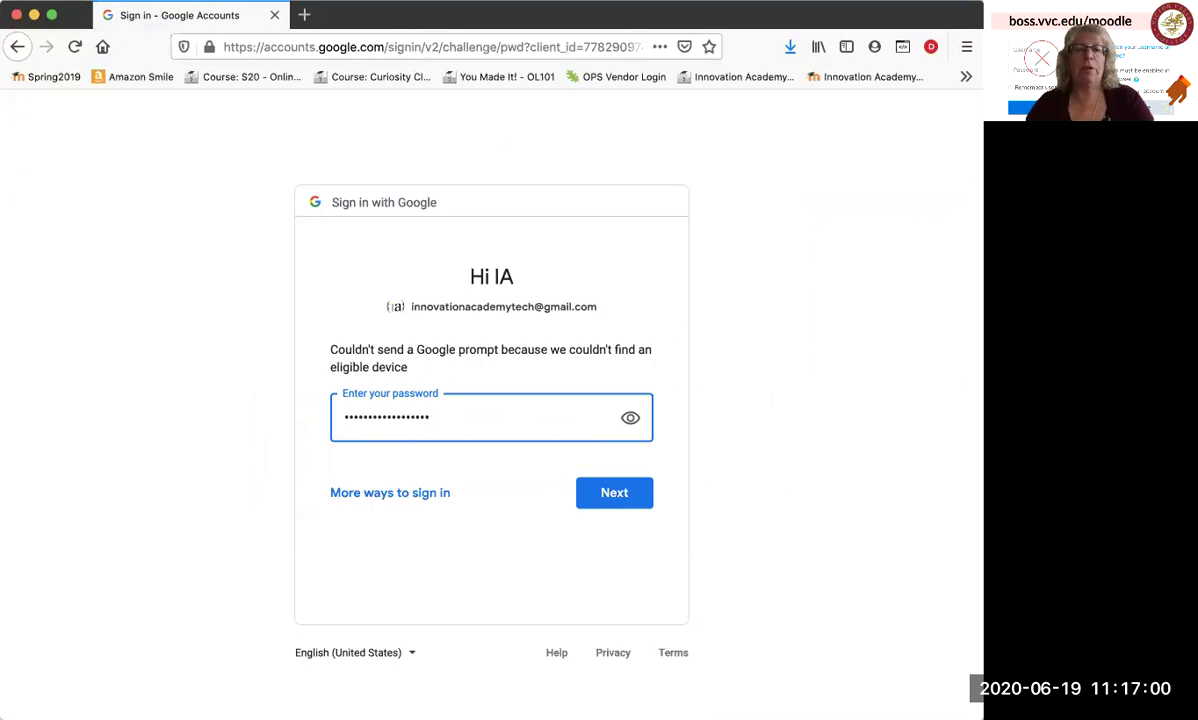
{"action": "left_click", "coordinate": [620, 497]}
{"action": "left_click", "coordinate": [410, 222]}
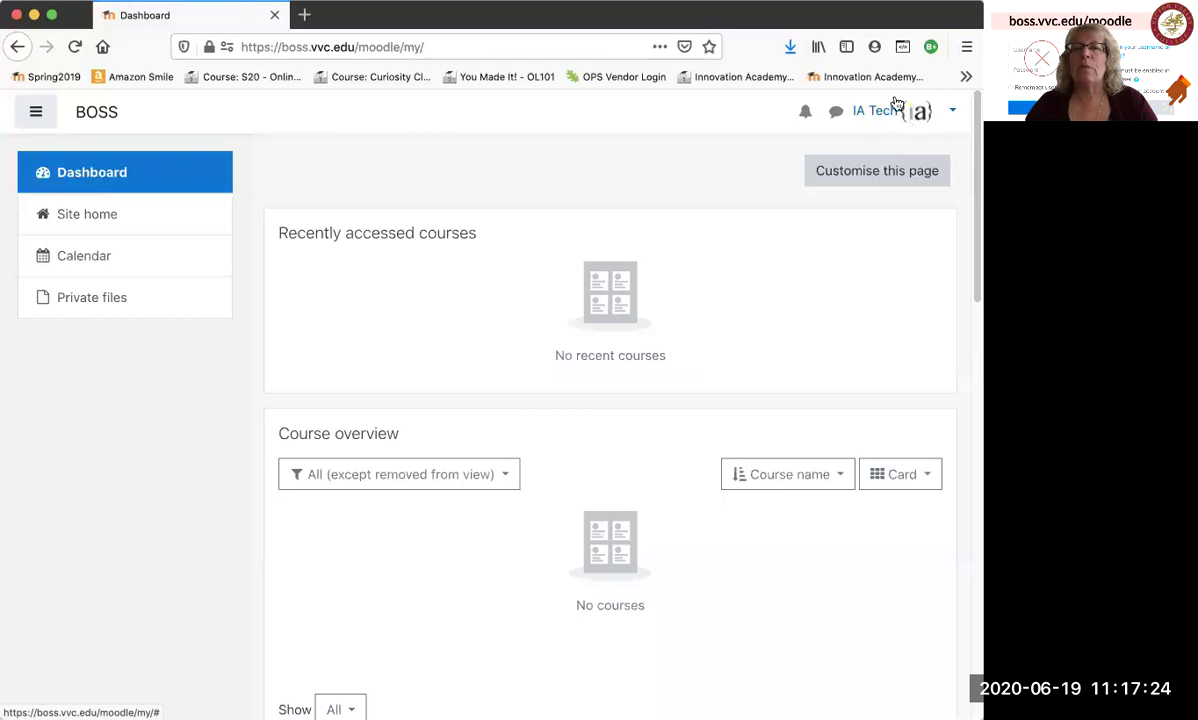
Open the student's profile from the user menu and review its Edit profile form.
{"action": "left_click", "coordinate": [948, 115]}
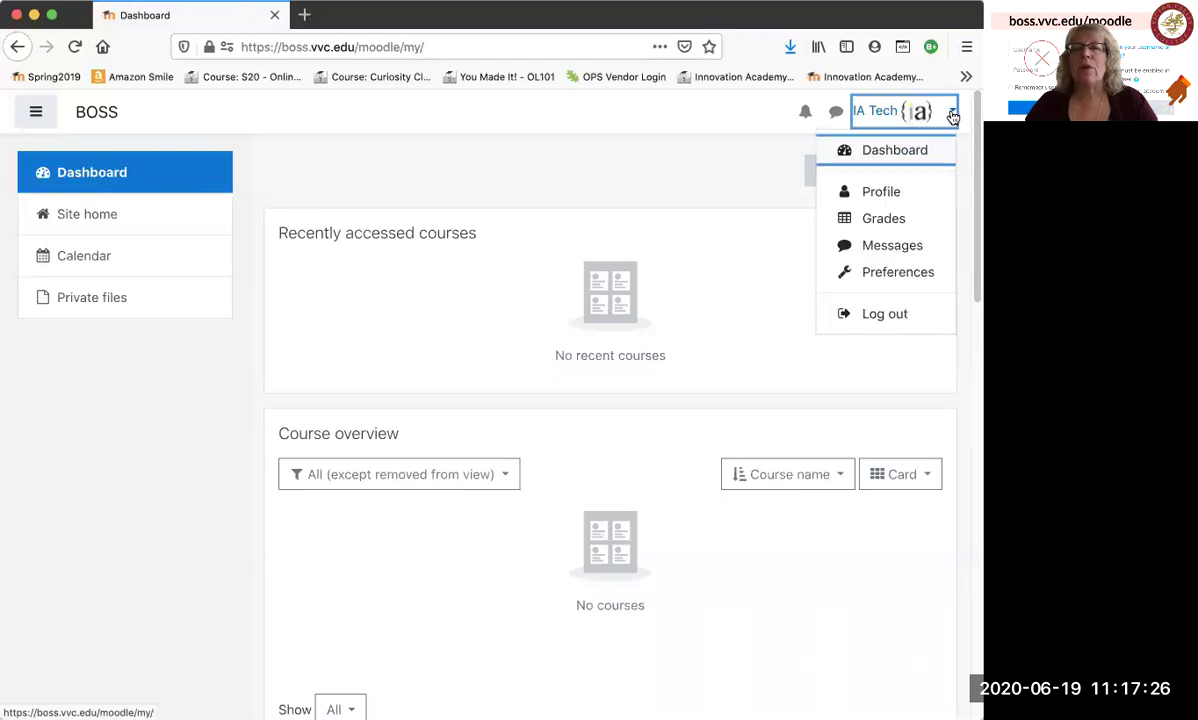
{"action": "left_click", "coordinate": [889, 191]}
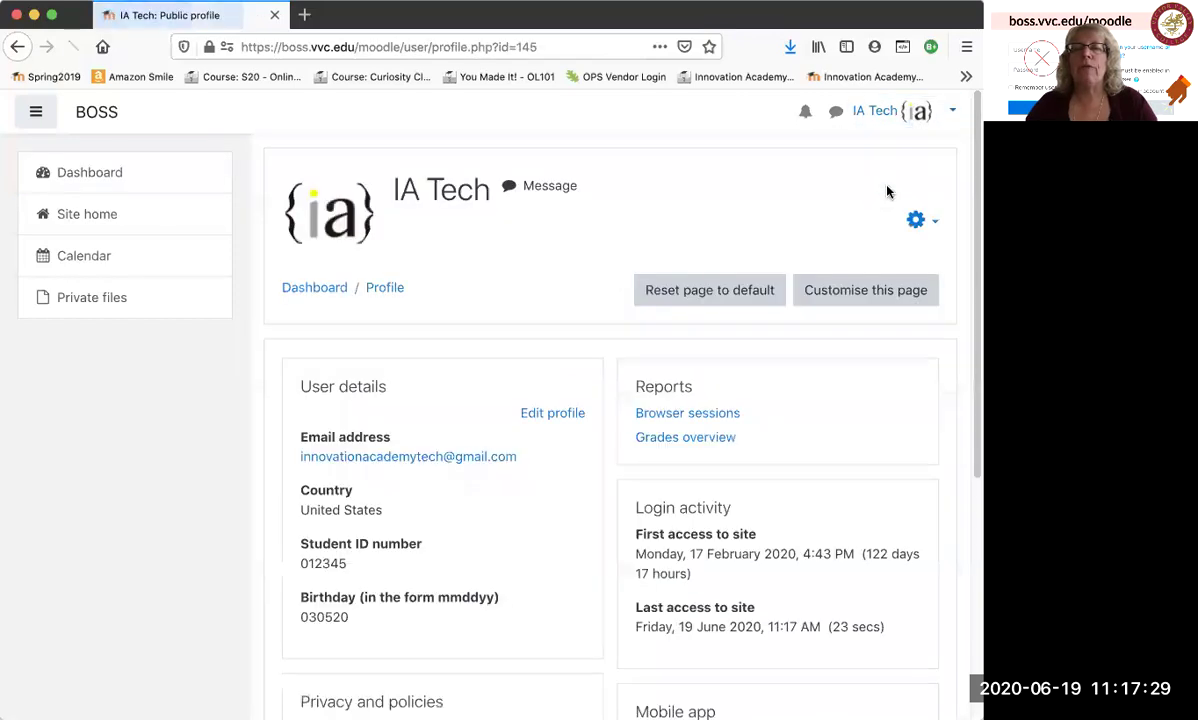
{"action": "left_click", "coordinate": [561, 414]}
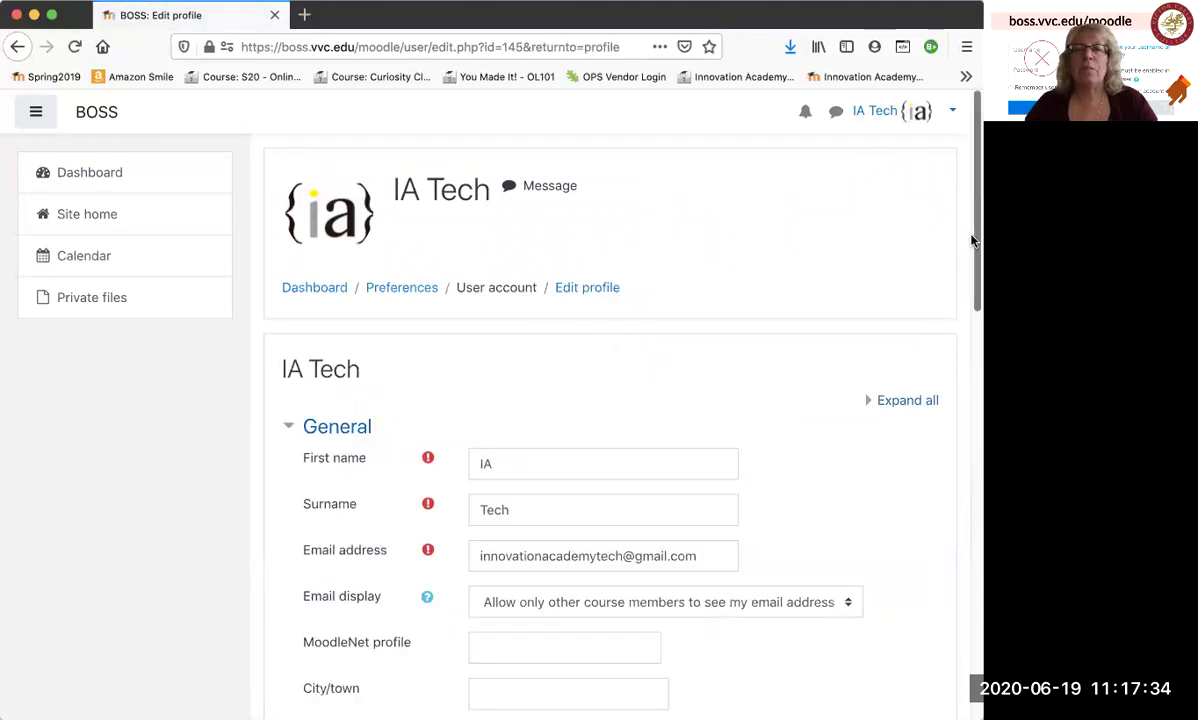
{"action": "left_click_drag", "start_coordinate": [971, 240], "coordinate": [958, 366]}
{"action": "scroll", "coordinate": [958, 366], "scroll_direction": "down", "scroll_amount": 2}
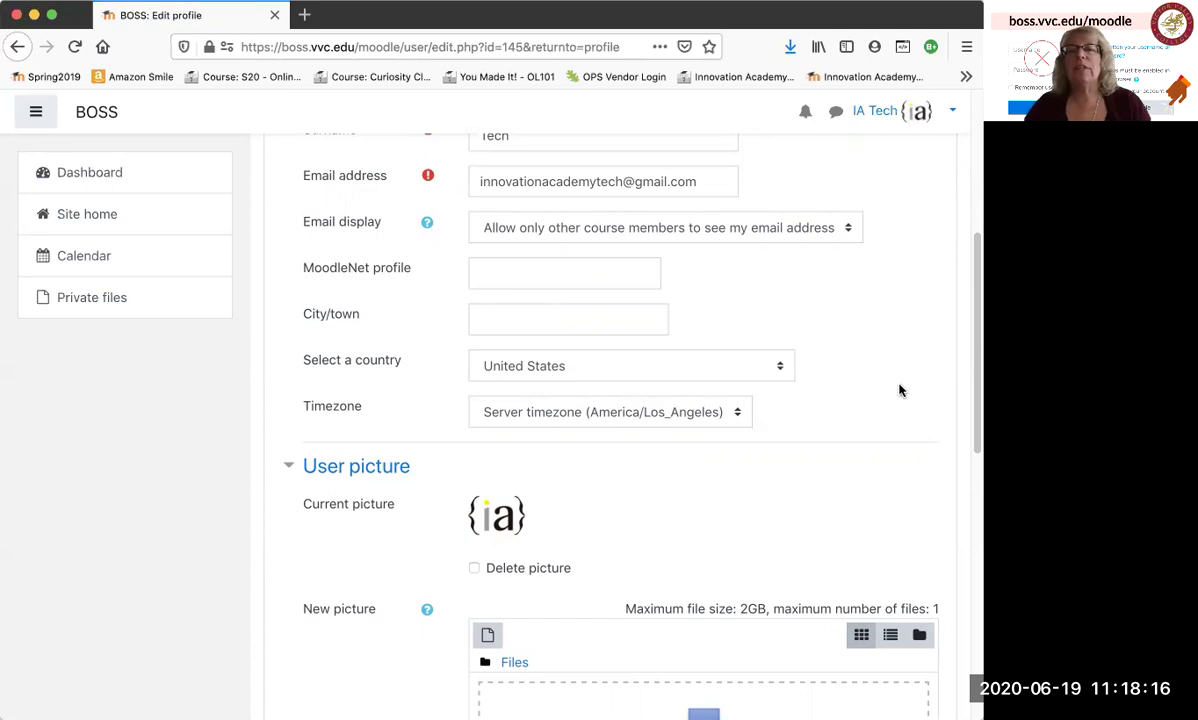
Check the Student ID number and Birthday entries under Other fields, then save the profile.
{"action": "left_click_drag", "start_coordinate": [973, 406], "coordinate": [926, 589]}
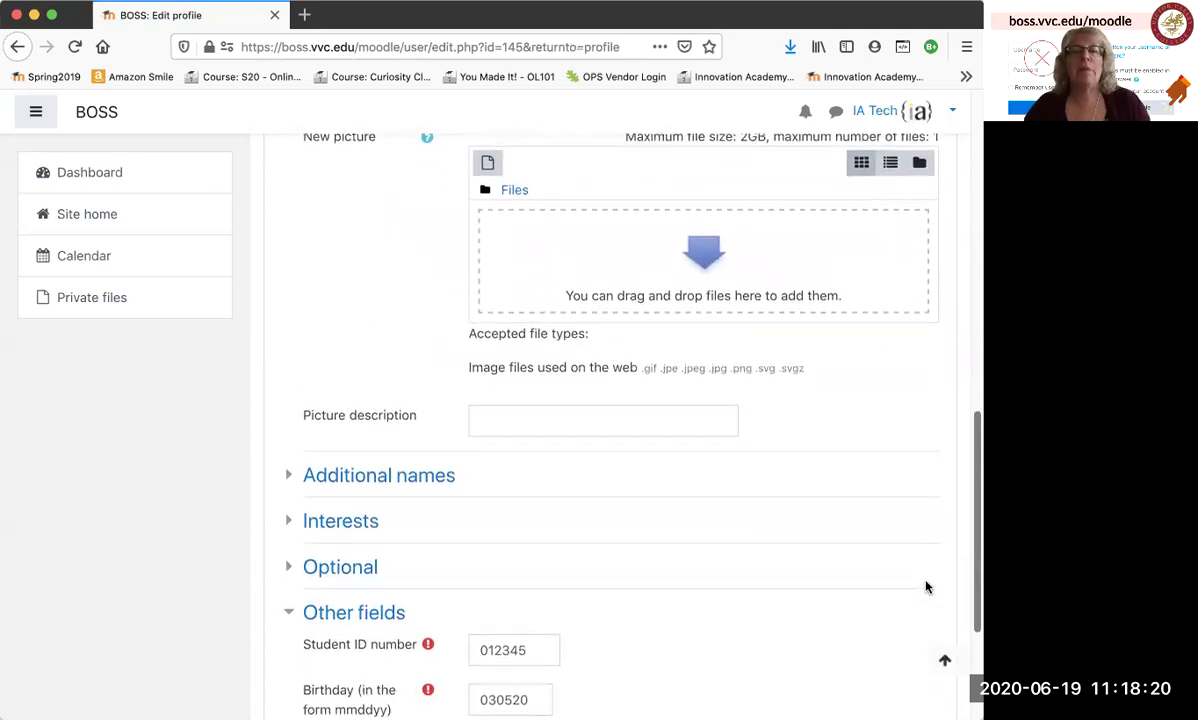
{"action": "scroll", "coordinate": [925, 577], "scroll_direction": "up", "scroll_amount": 1}
{"action": "scroll", "coordinate": [925, 583], "scroll_direction": "down", "scroll_amount": 2}
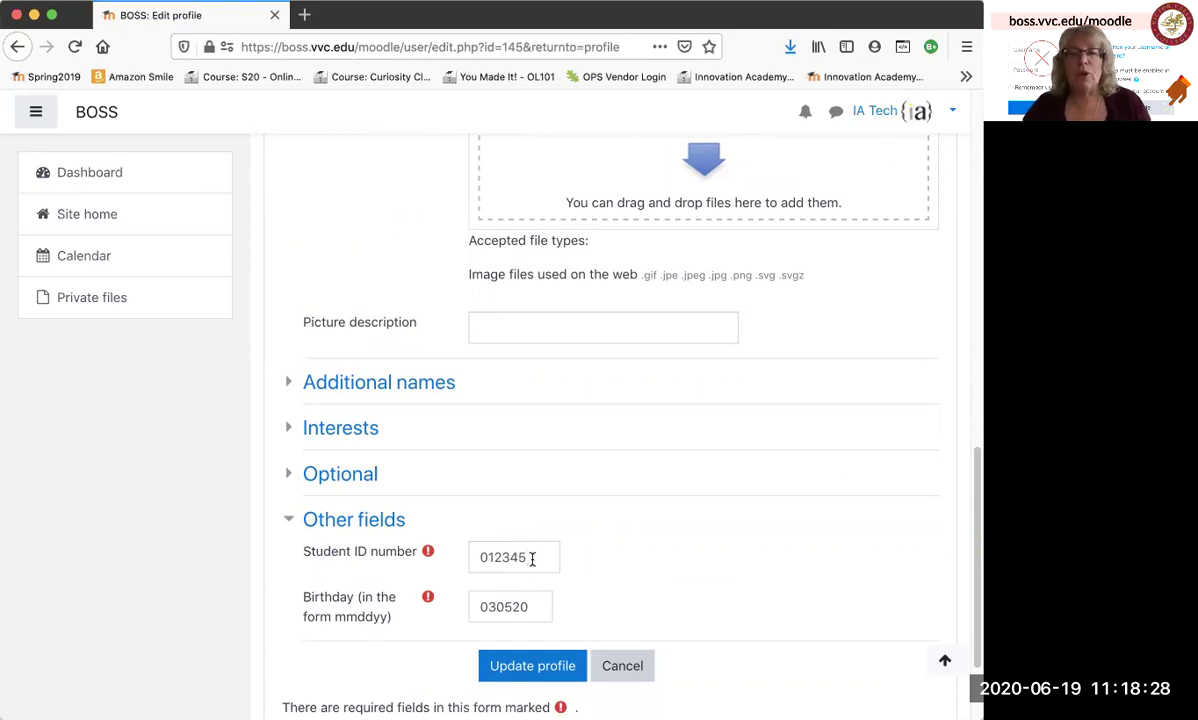
{"action": "left_click", "coordinate": [532, 559]}
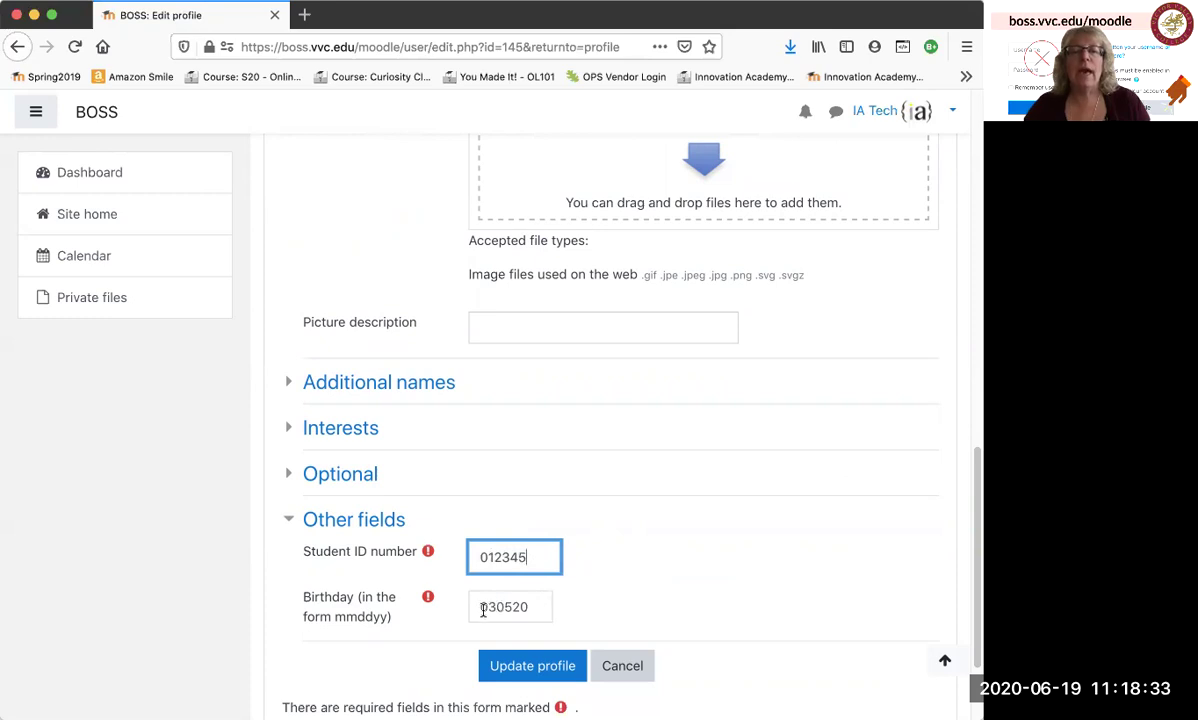
{"action": "right_click", "coordinate": [672, 602]}
{"action": "left_click", "coordinate": [622, 511]}
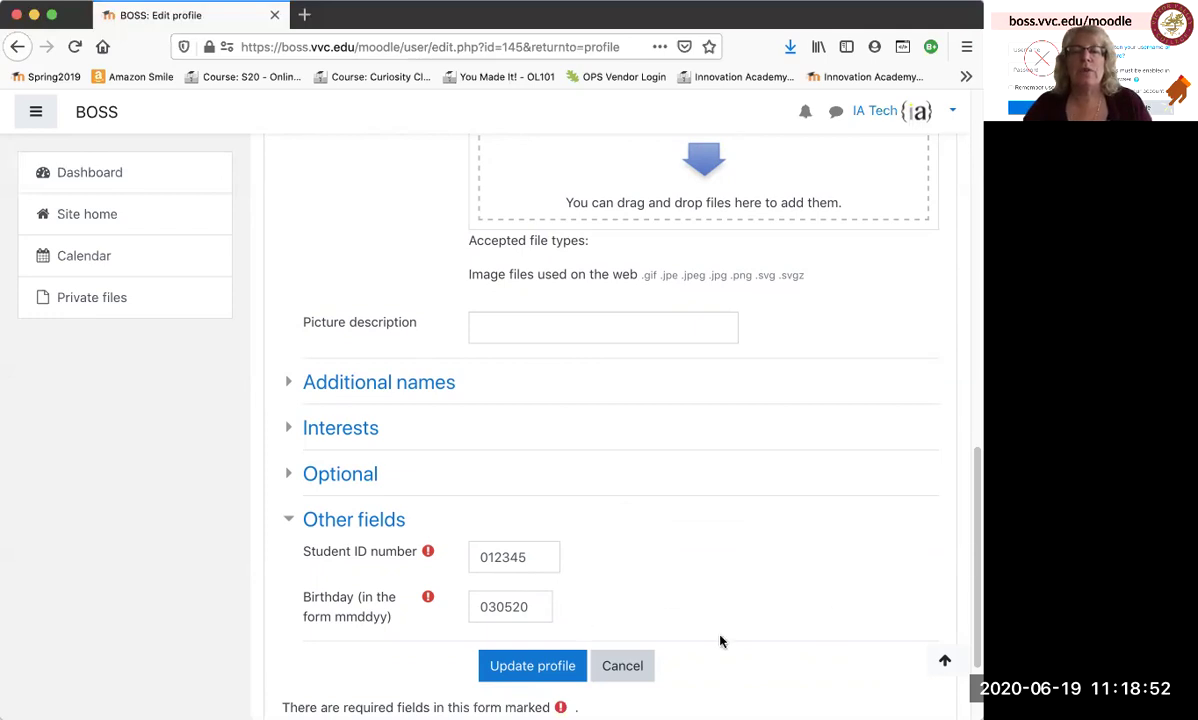
{"action": "left_click", "coordinate": [553, 667]}
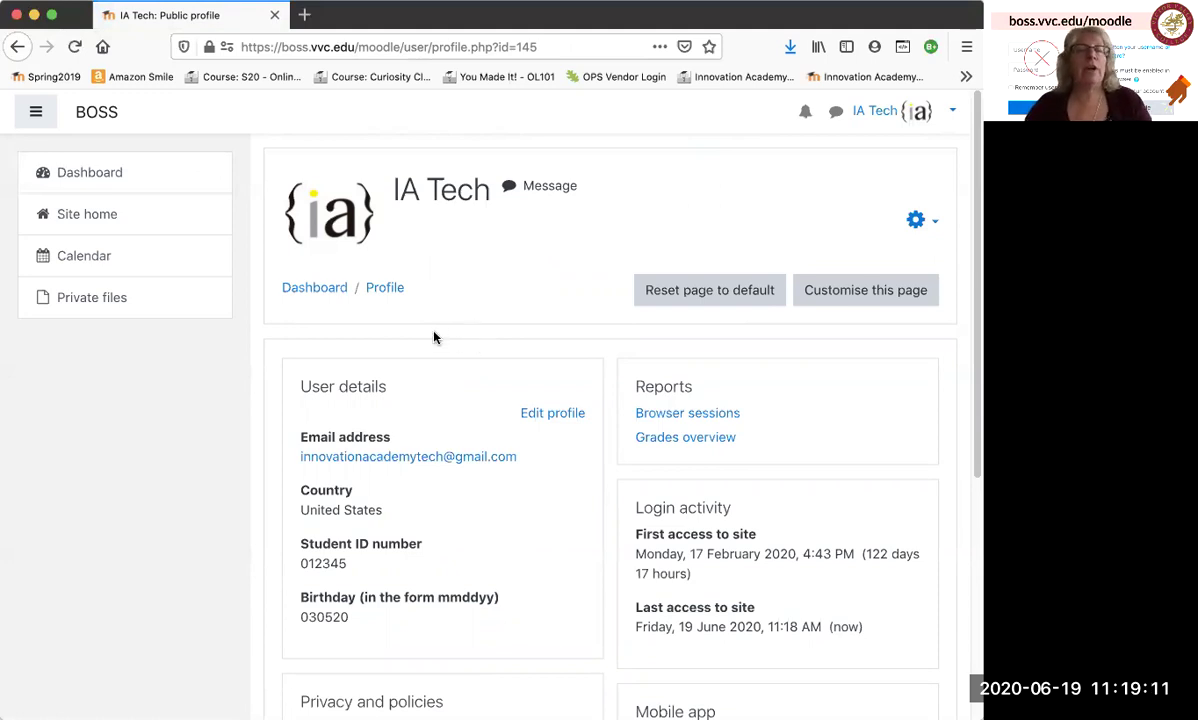
From the front page, open the Summer 2020 category to find CIS 136 - Introduction to the Internet.
{"action": "left_click", "coordinate": [96, 116]}
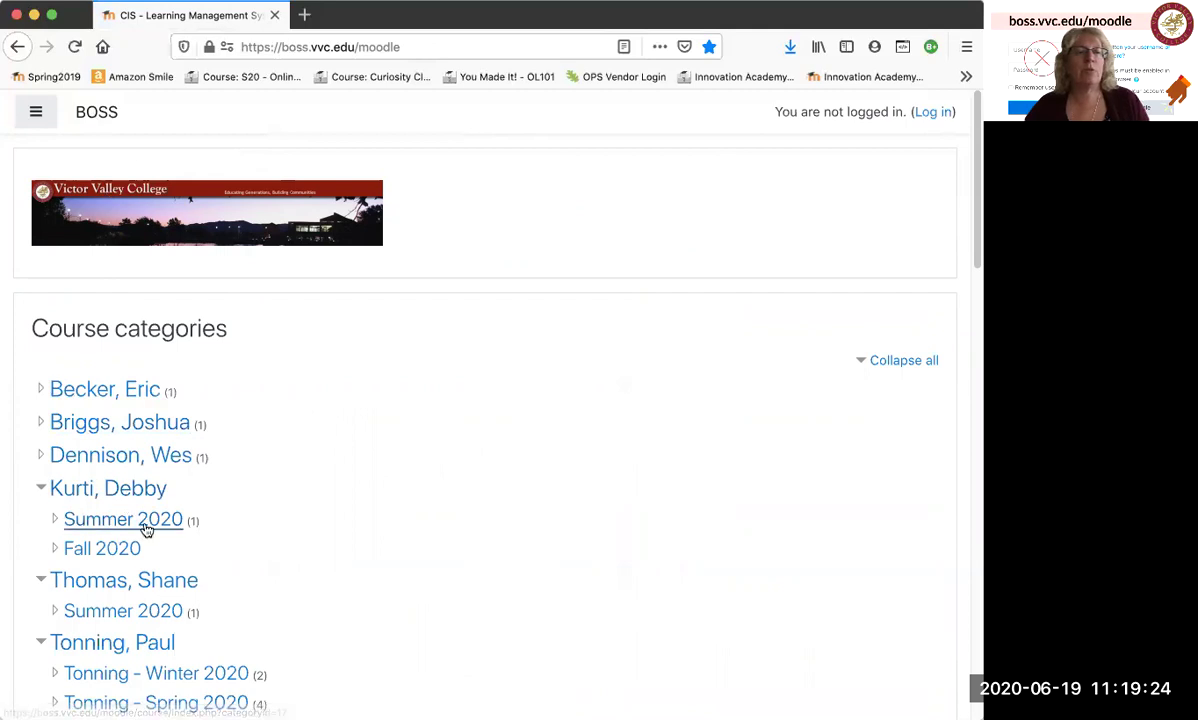
{"action": "left_click", "coordinate": [146, 527]}
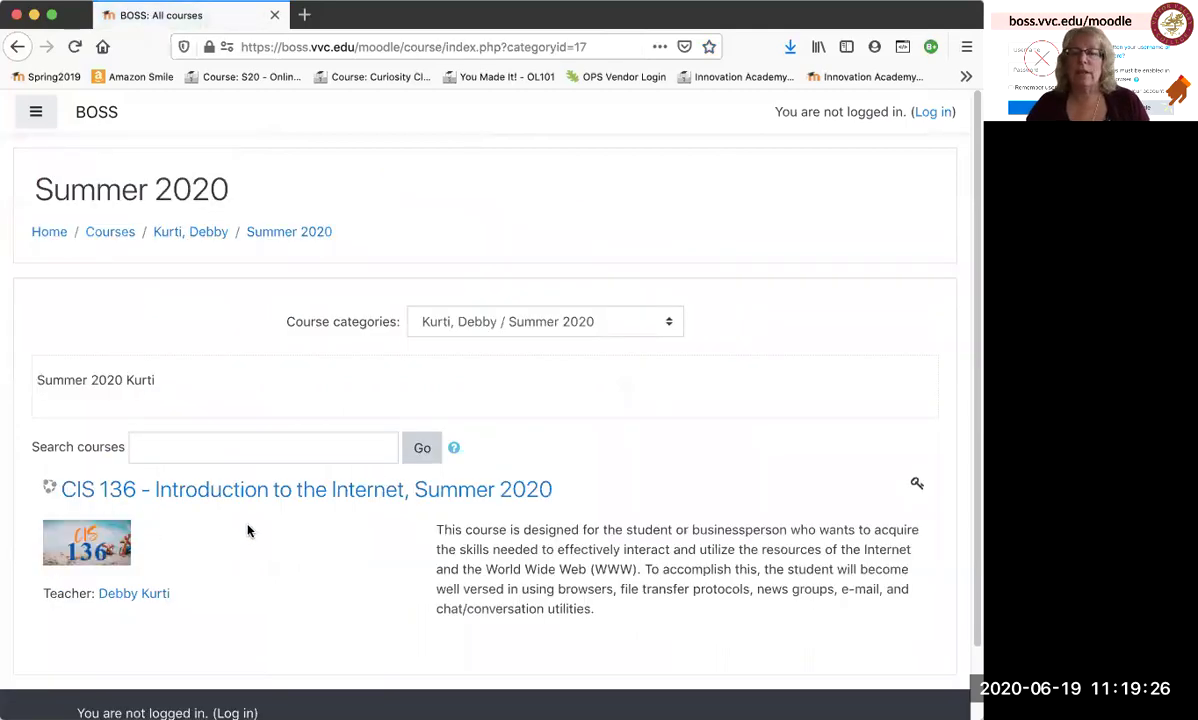
{"action": "scroll", "coordinate": [246, 529], "scroll_direction": "down", "scroll_amount": 1}
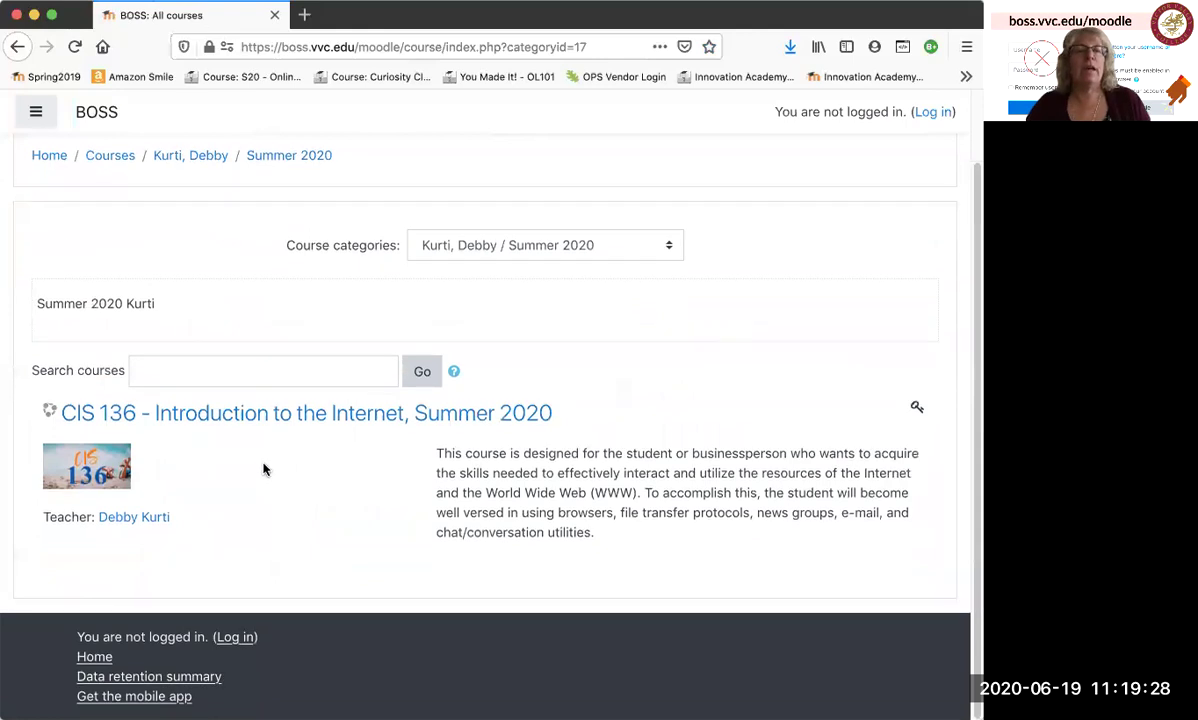
Open CIS 136 Summer 2020 and sign in with the student Google account to reach Enrolment options.
{"action": "left_click", "coordinate": [279, 420]}
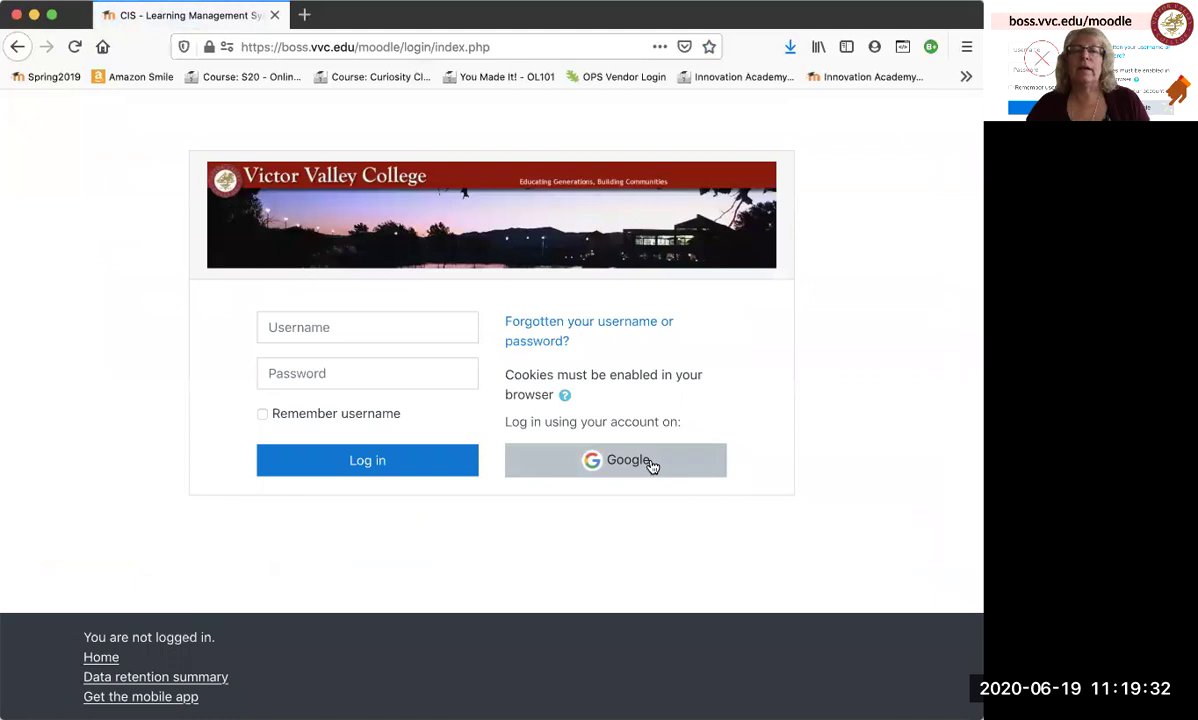
{"action": "left_click", "coordinate": [649, 464]}
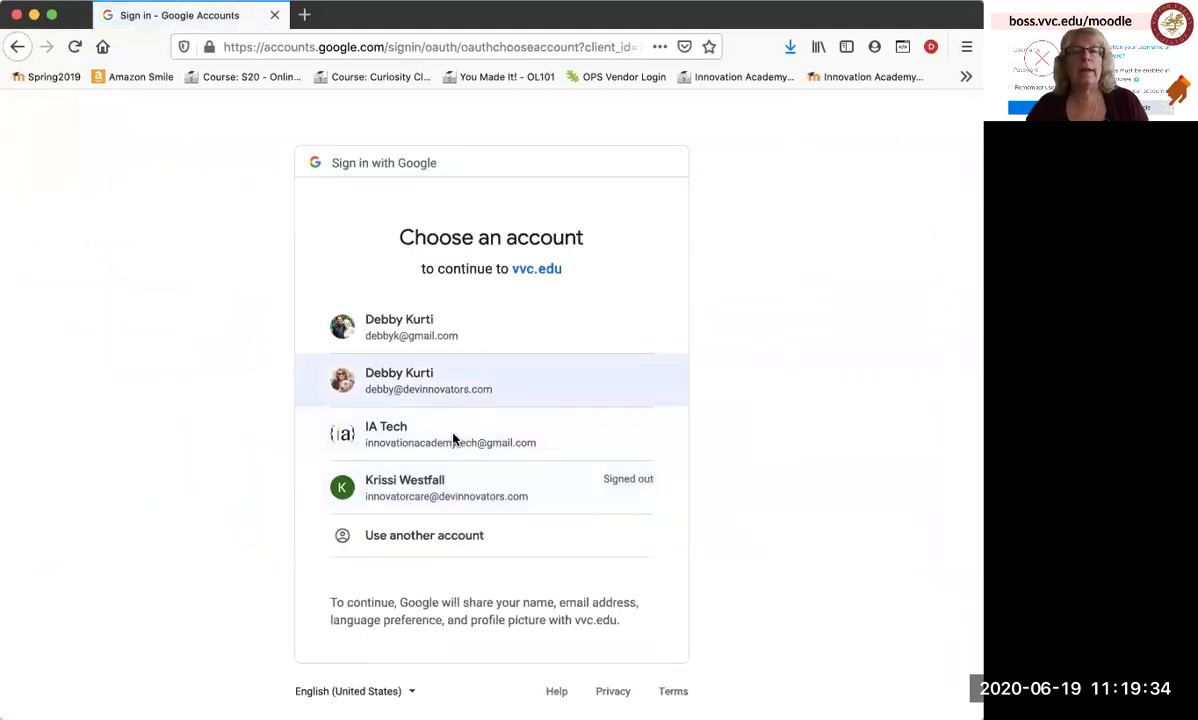
{"action": "left_click", "coordinate": [451, 438]}
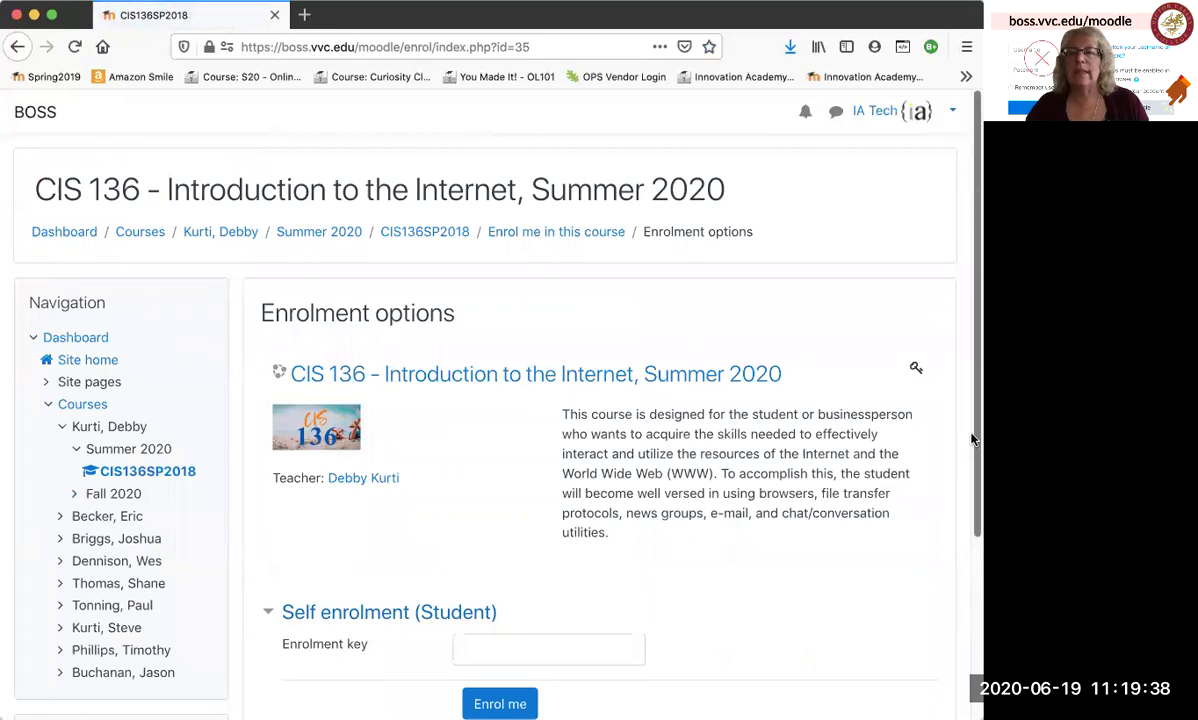
{"action": "scroll", "coordinate": [971, 461], "scroll_direction": "down", "scroll_amount": 1}
{"action": "left_click_drag", "start_coordinate": [971, 461], "coordinate": [971, 508]}
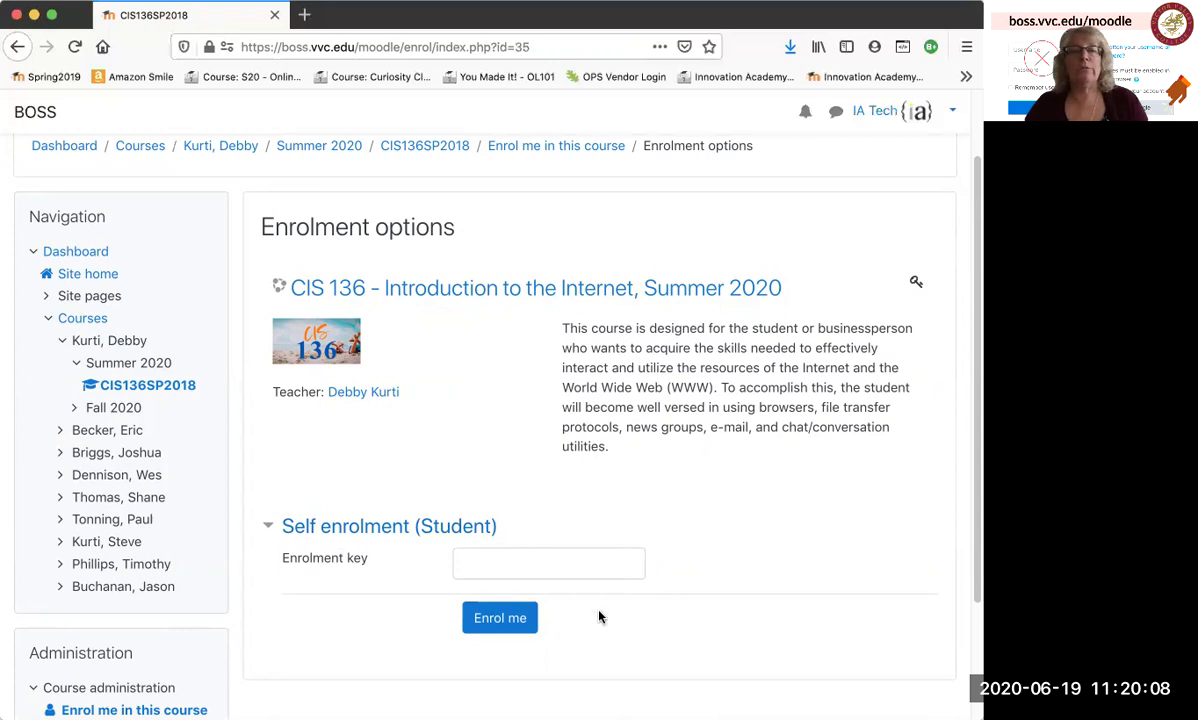
Enter the course enrolment key to self-enrol in CIS 136, declining Firefox's offer to save it.
{"action": "left_click", "coordinate": [546, 556]}
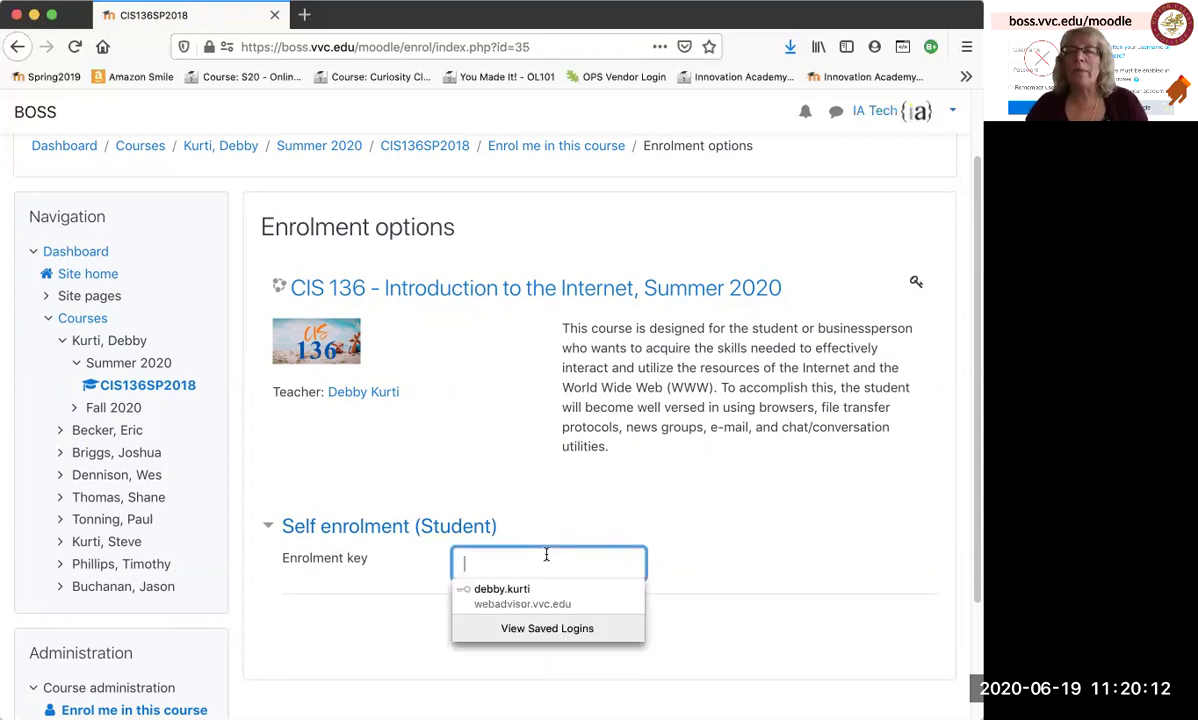
{"action": "scroll", "coordinate": [546, 556], "scroll_direction": "down", "scroll_amount": 1}
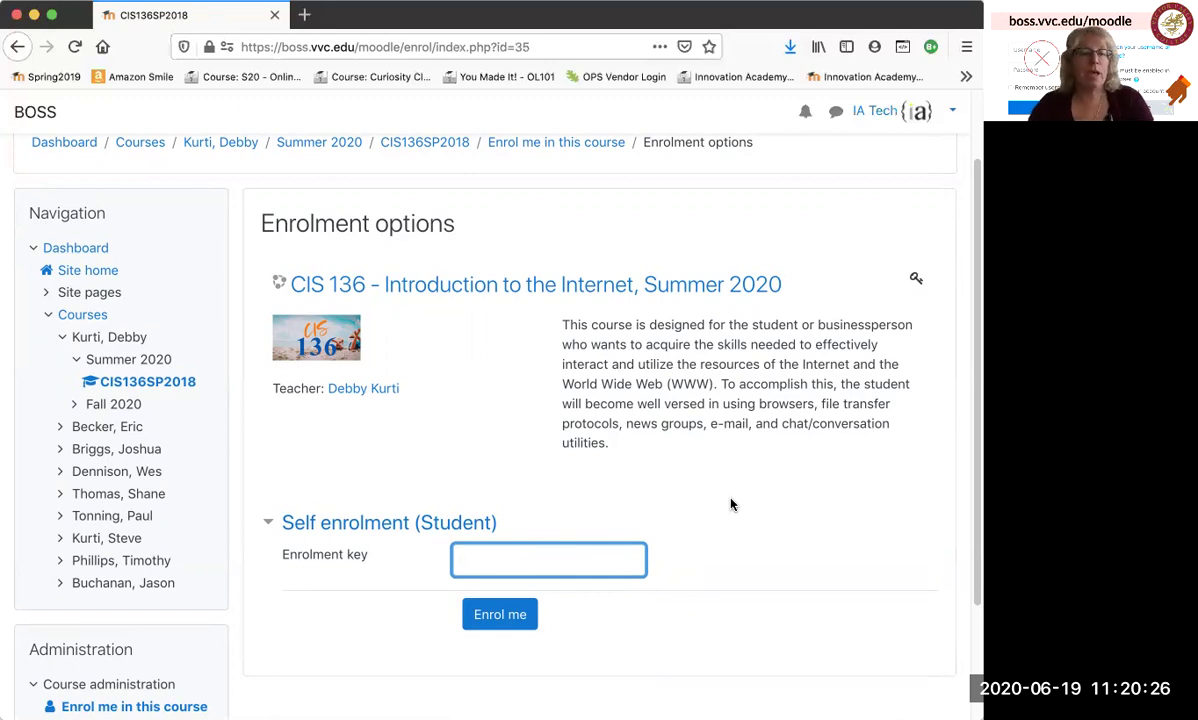
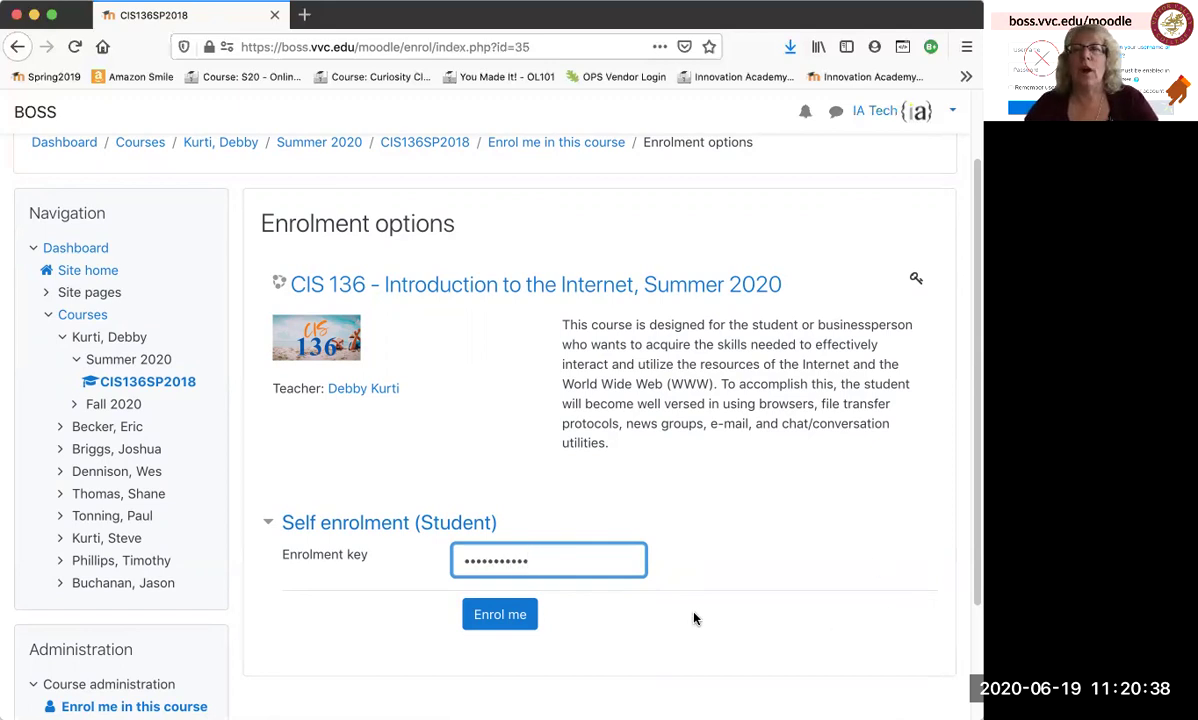
{"action": "left_click", "coordinate": [514, 620]}
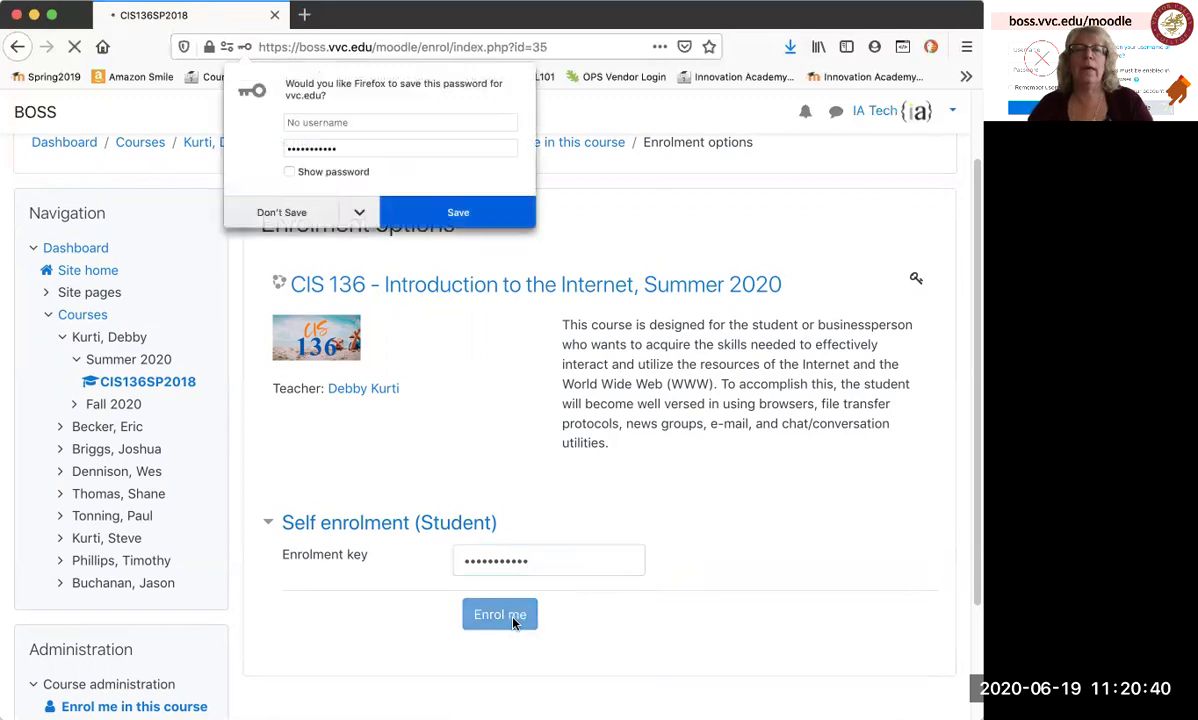
{"action": "scroll", "coordinate": [294, 225], "scroll_direction": "down", "scroll_amount": 3}
{"action": "left_click", "coordinate": [294, 222]}
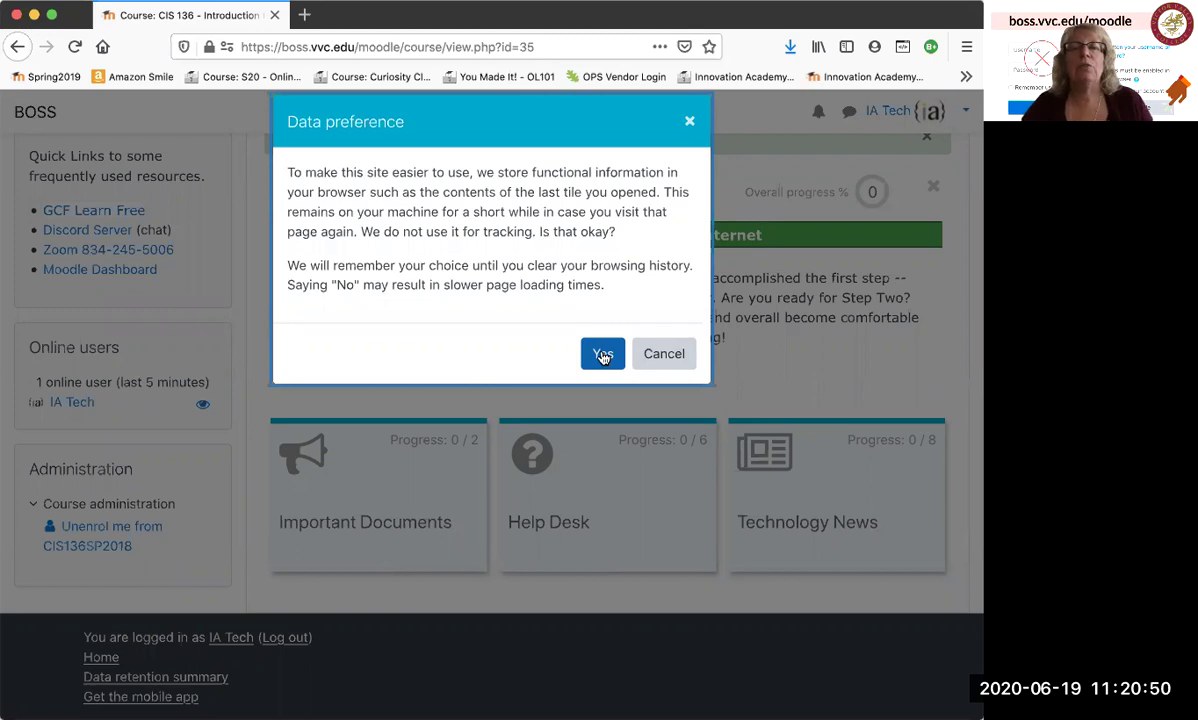
Accept the Data preference prompt and review the CIS 136 course page and user menu.
{"action": "left_click", "coordinate": [603, 355]}
{"action": "scroll", "coordinate": [972, 222], "scroll_direction": "up", "scroll_amount": 2}
{"action": "scroll", "coordinate": [972, 222], "scroll_direction": "up", "scroll_amount": 2}
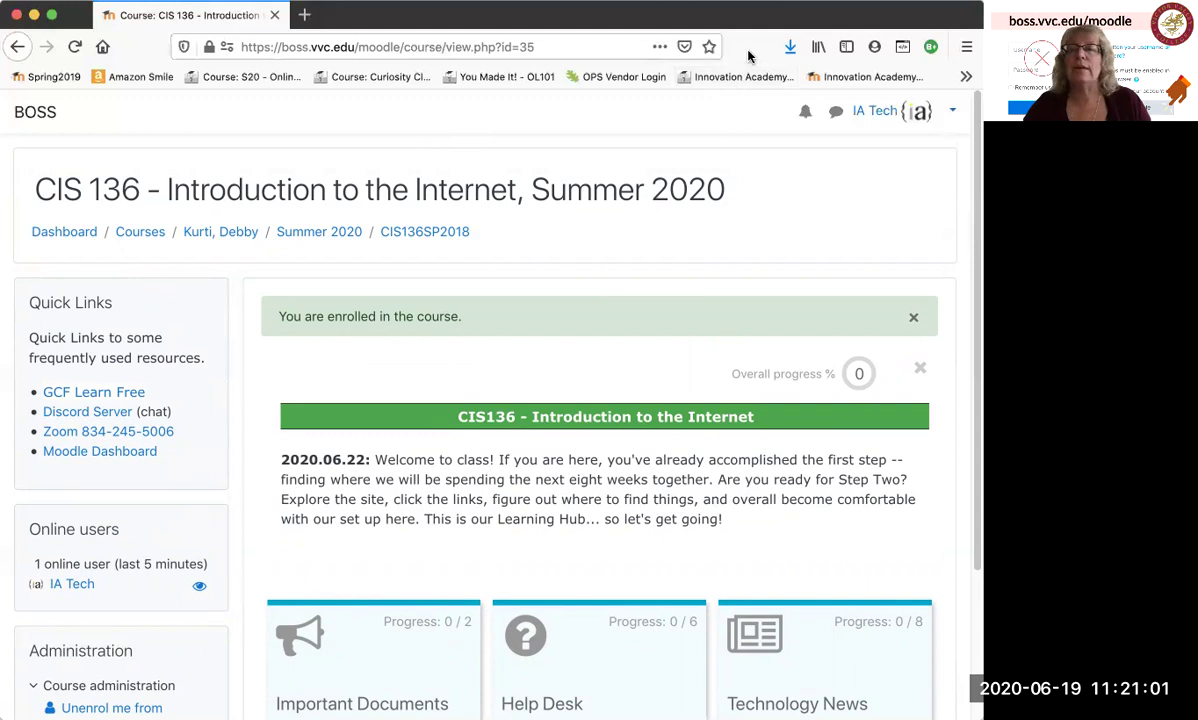
{"action": "left_click", "coordinate": [953, 113]}
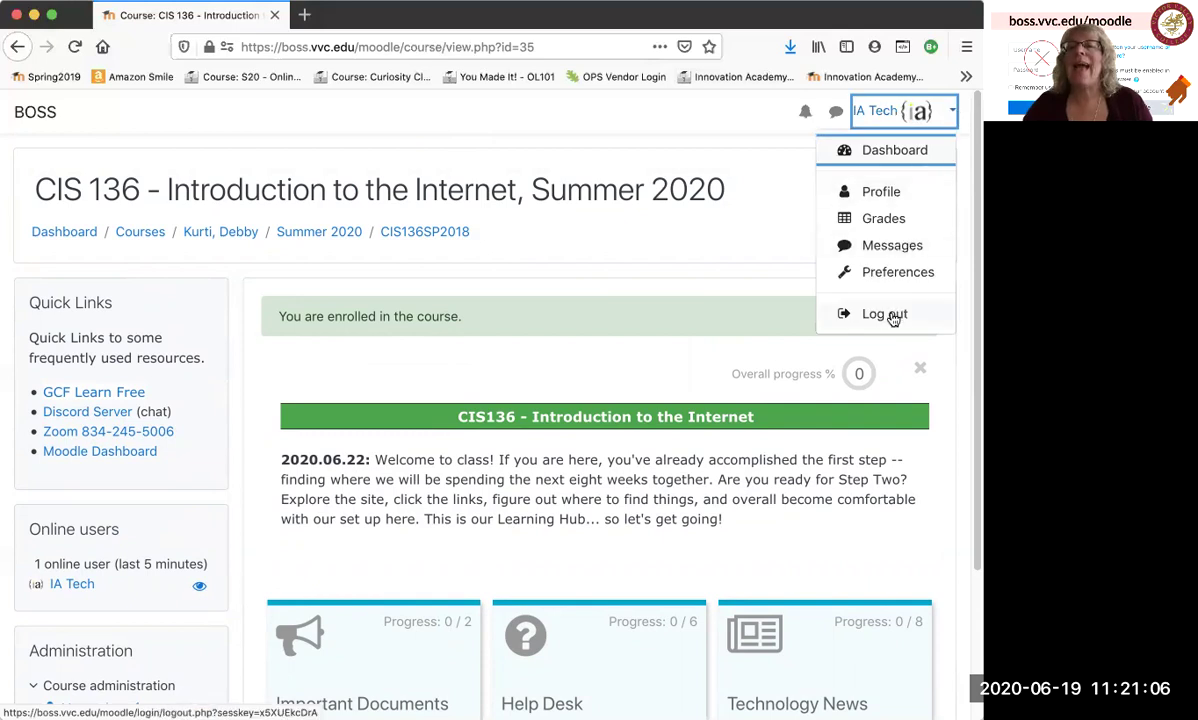
{"action": "left_click", "coordinate": [735, 243]}
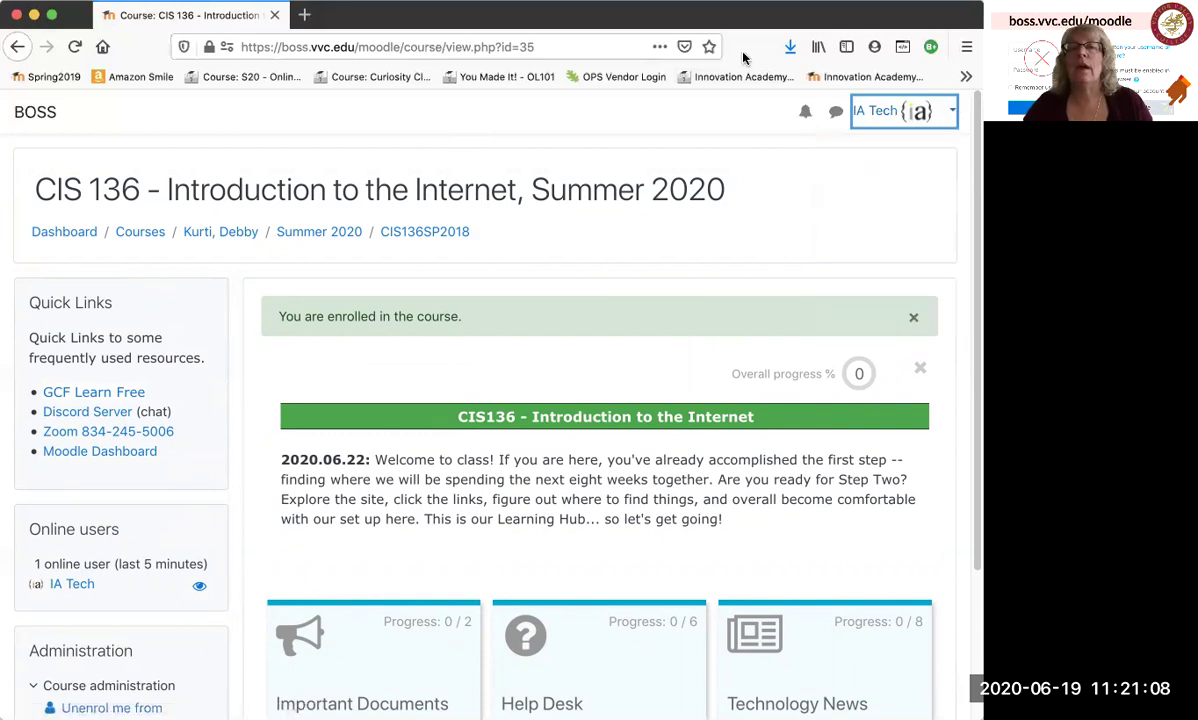